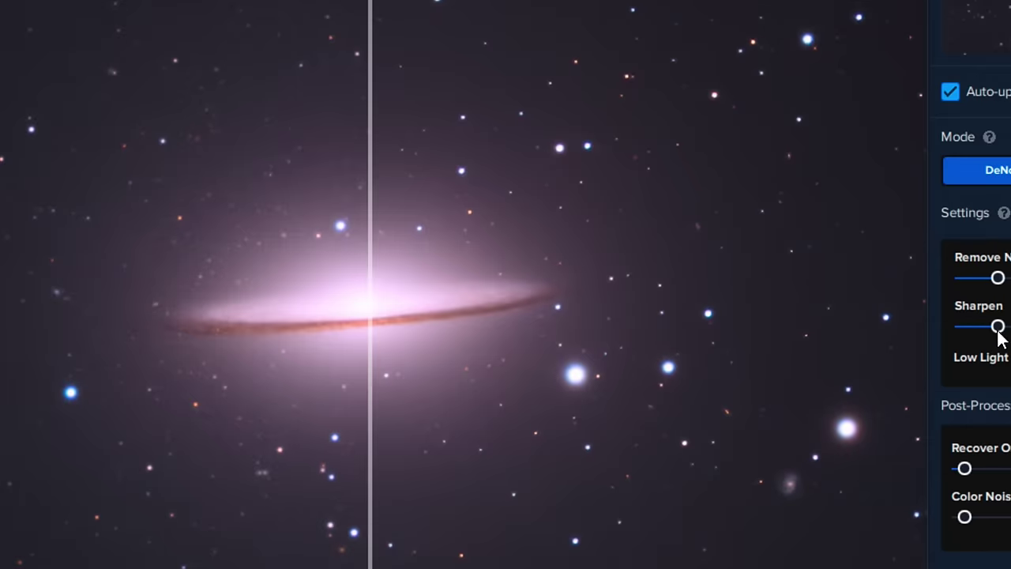
# Lower the Sharpen amount in Topaz DeNoise AI almost to zero and let it reprocess
pyautogui.moveTo(999, 330); pyautogui.dragTo(948, 335)
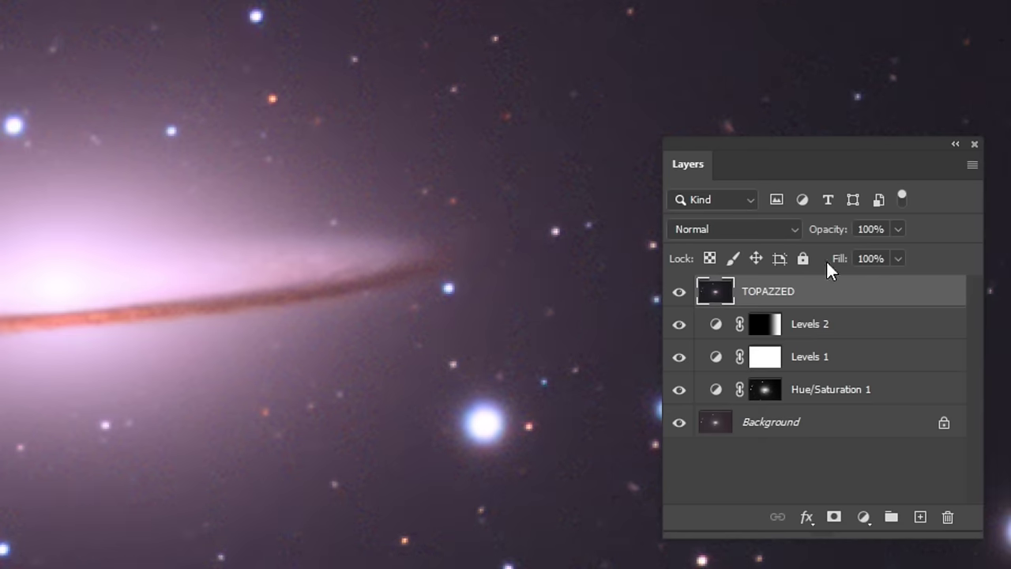
# Set the TOPAZZED layer's opacity to 64%
pyautogui.click(898, 229)
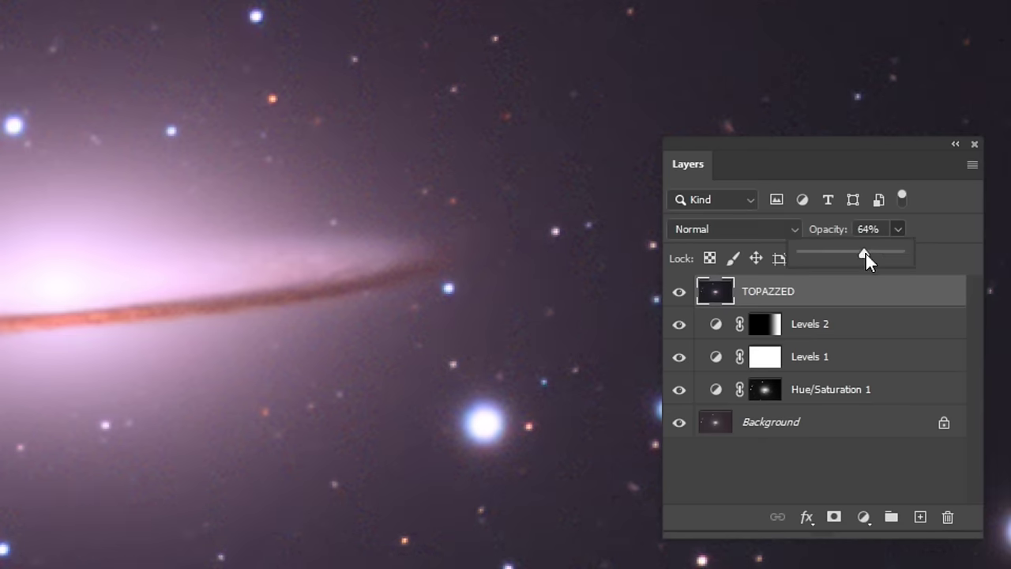
pyautogui.click(947, 258)
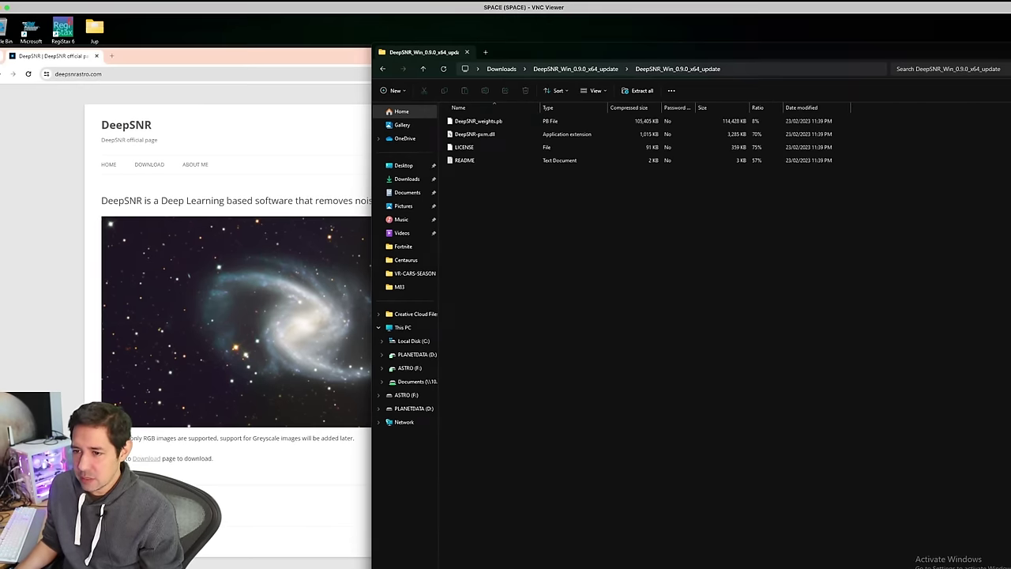
# Look over the DeepSNR author's About Me page and Instagram profile
pyautogui.click(186, 159)
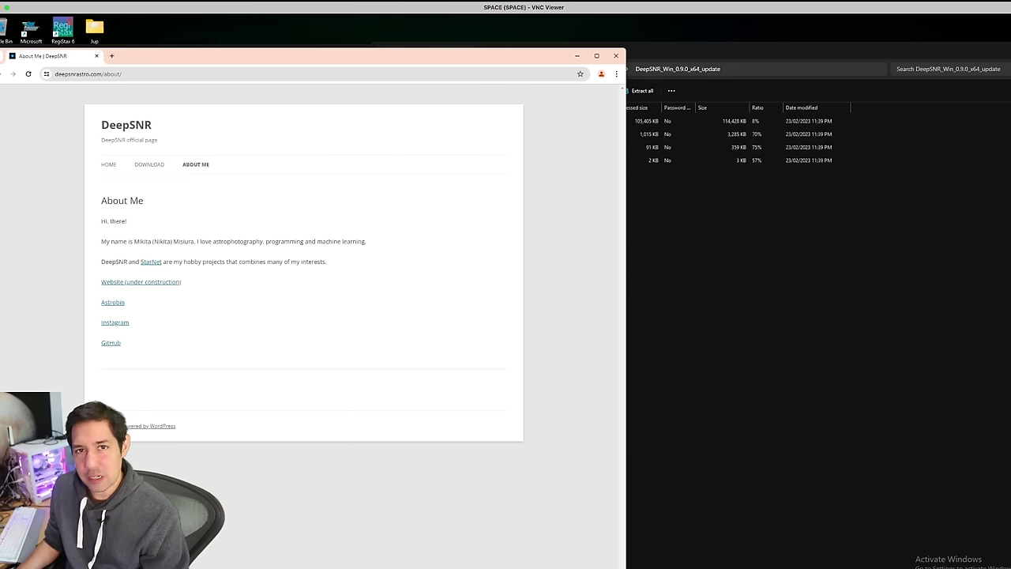
pyautogui.click(115, 322)
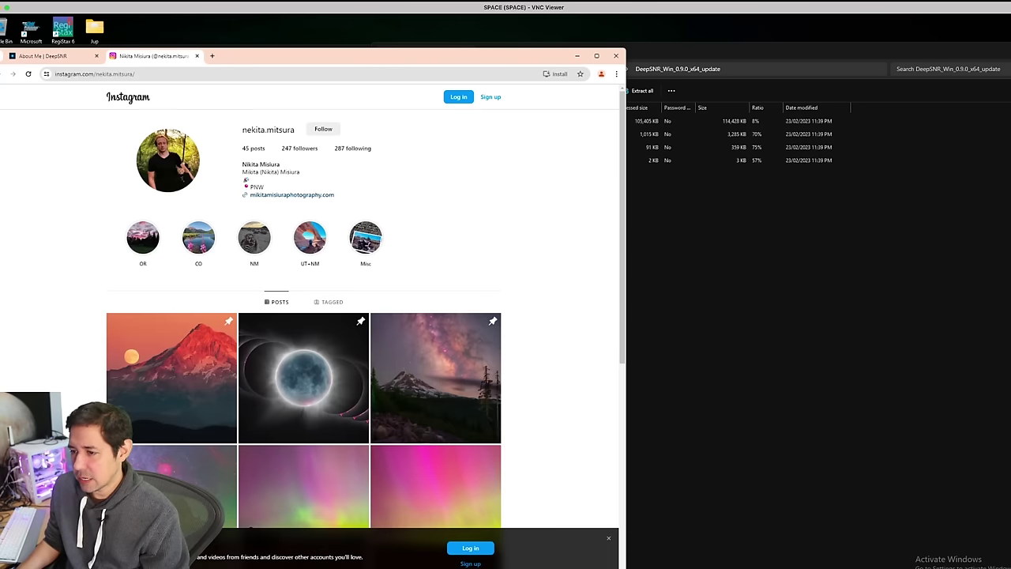
pyautogui.scroll(-2, 303, 328)
pyautogui.scroll(2, 303, 327)
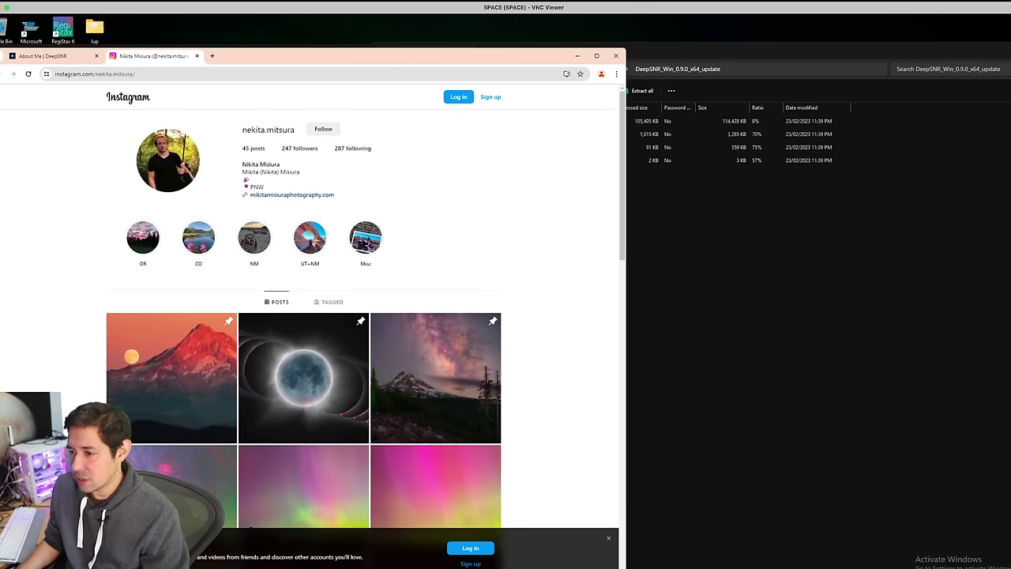
pyautogui.hotkey('ctrl', 'shift', 'Tab')
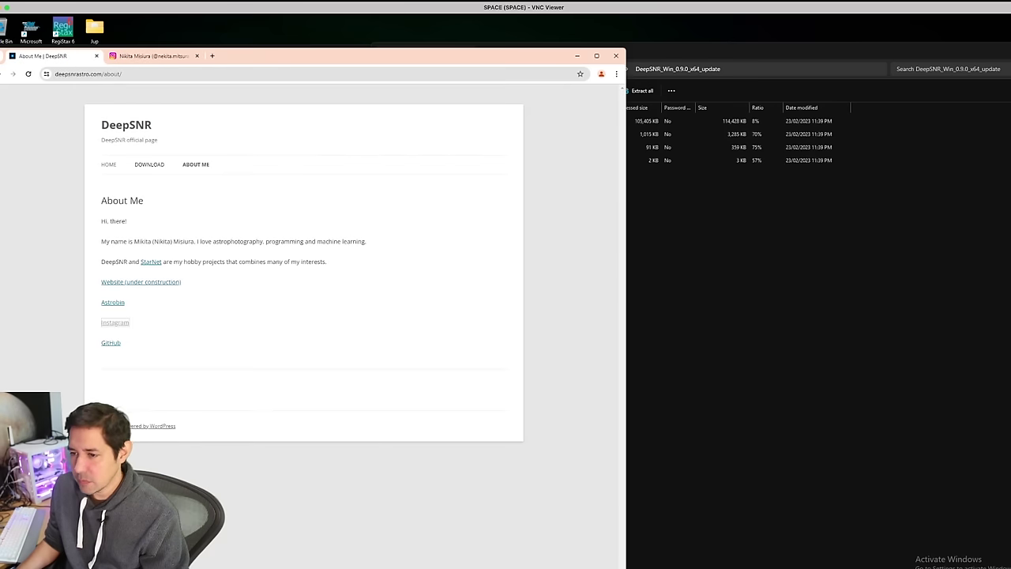
# Go to the DeepSNR Download page and scroll to the Windows and Mac OS links
pyautogui.click(108, 164)
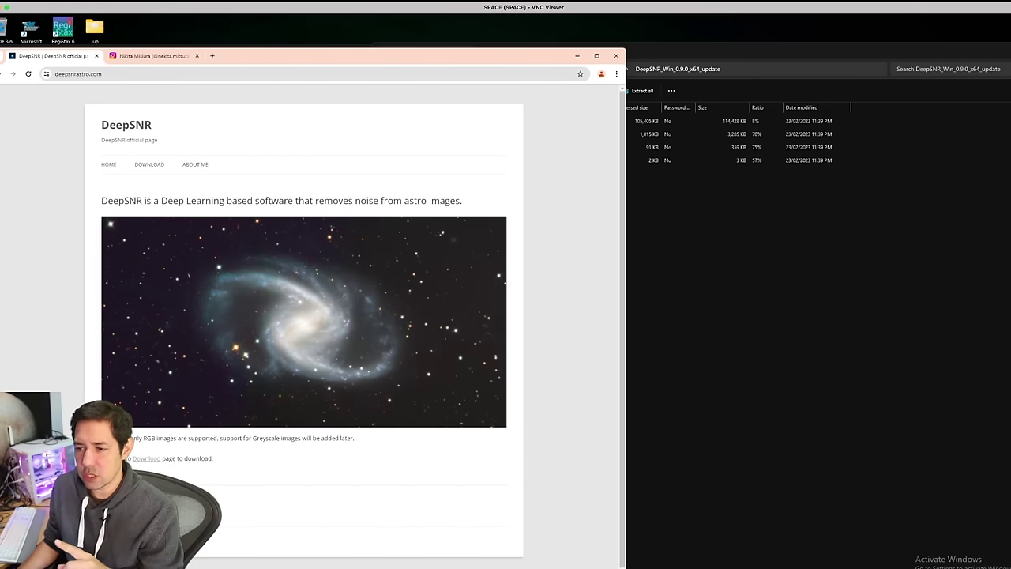
pyautogui.click(150, 164)
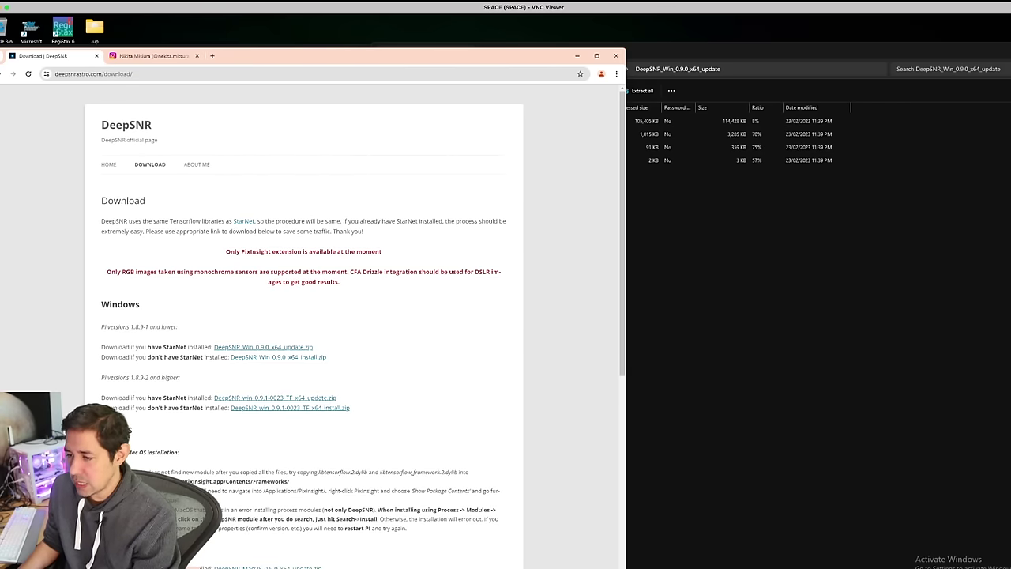
pyautogui.scroll(-2, 303, 331)
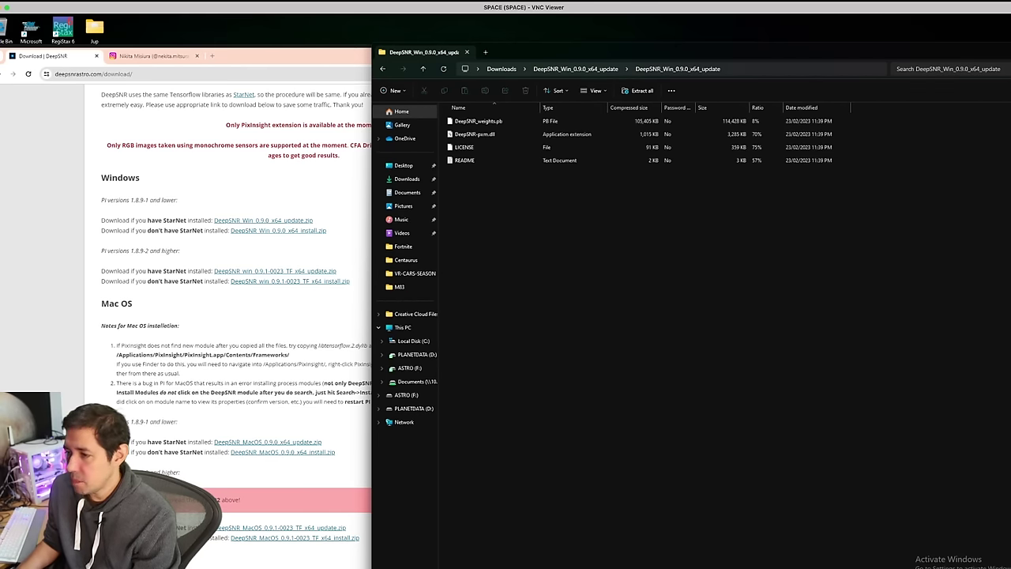
# Check that PixInsight's bin folder holds the DeepSNR weights and DLL, then return to the update folder
pyautogui.moveTo(497, 567)
pyautogui.click(463, 553)
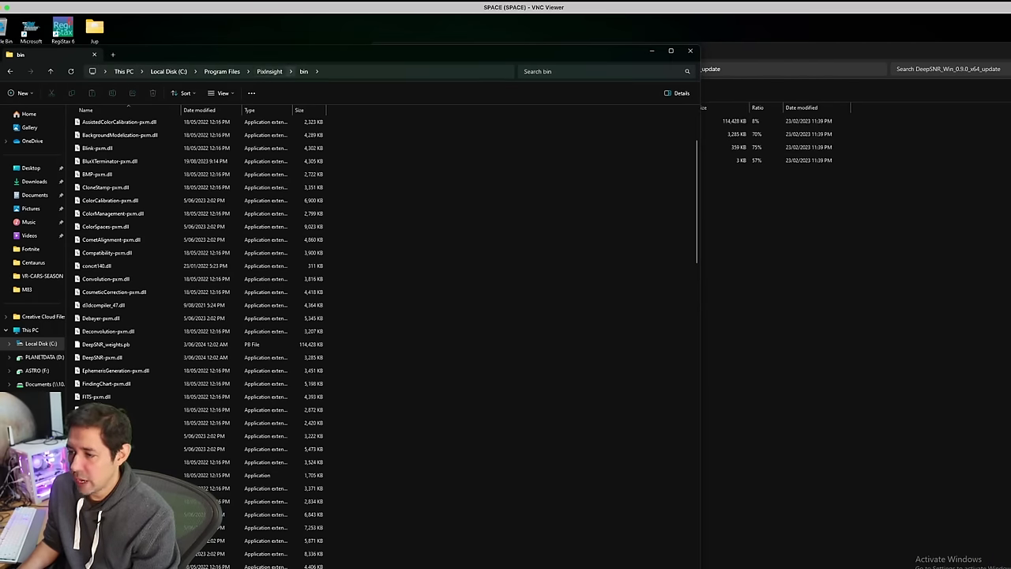
pyautogui.hotkey('alt', 'Tab')
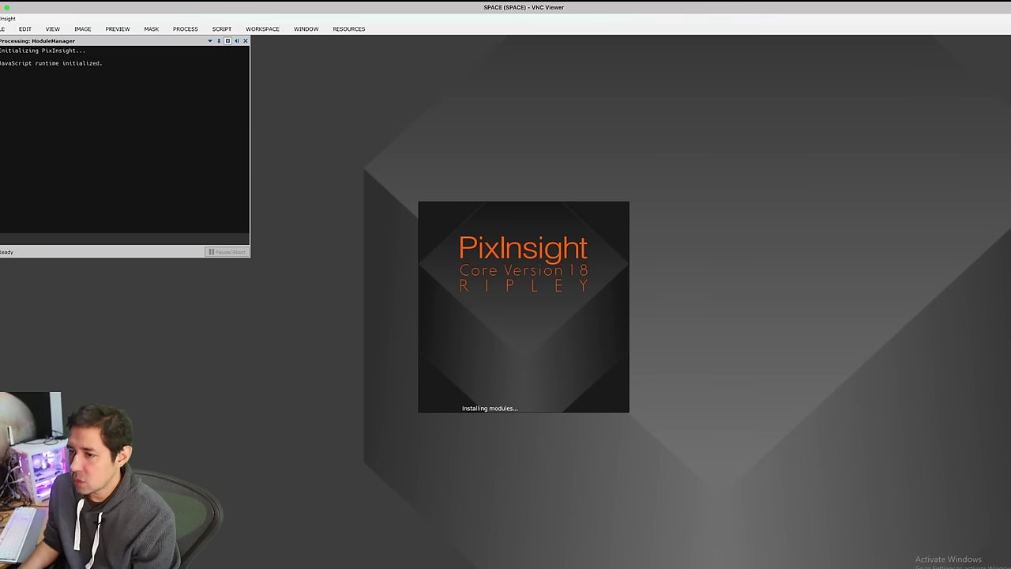
# Install the DeepSNR module via Process > Modules > Install Modules after searching the bin folder
pyautogui.click(185, 28)
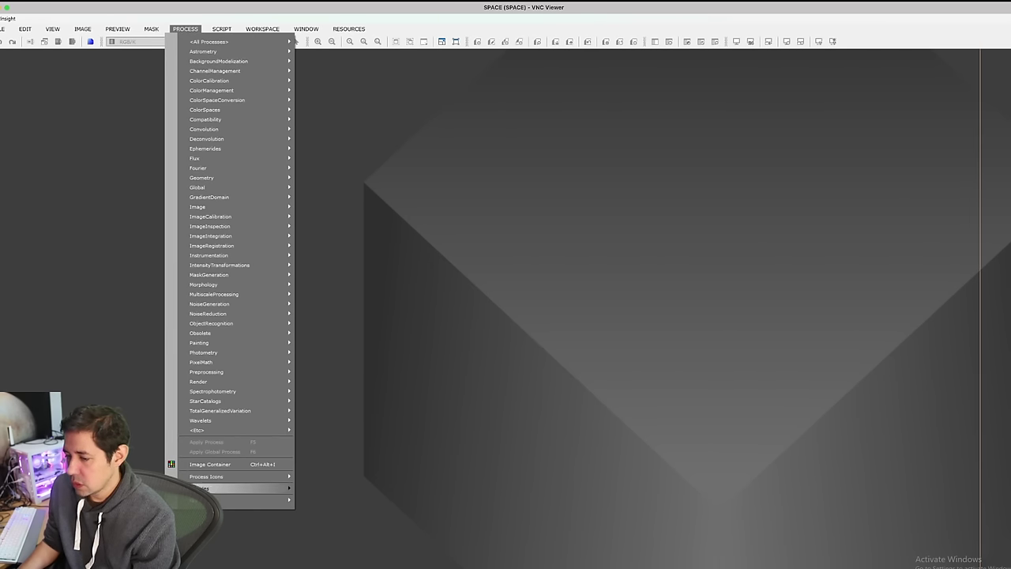
pyautogui.moveTo(237, 489)
pyautogui.click(337, 489)
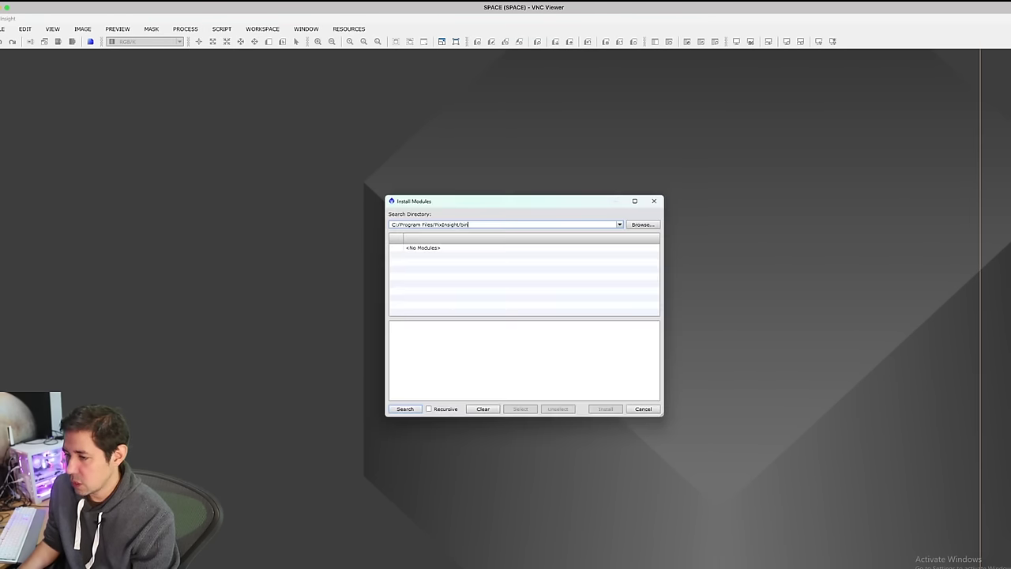
pyautogui.press('Return')
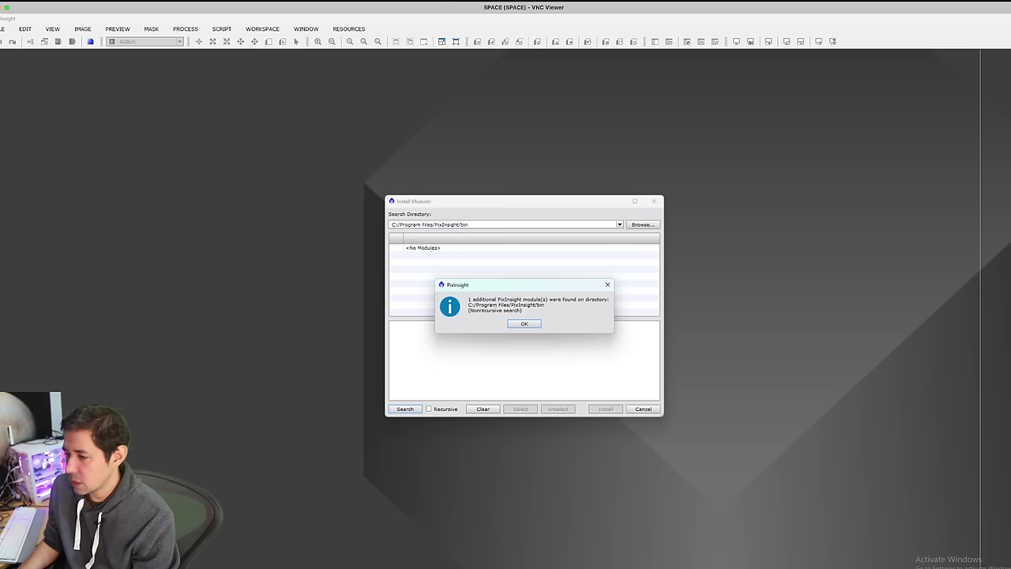
pyautogui.press('Return')
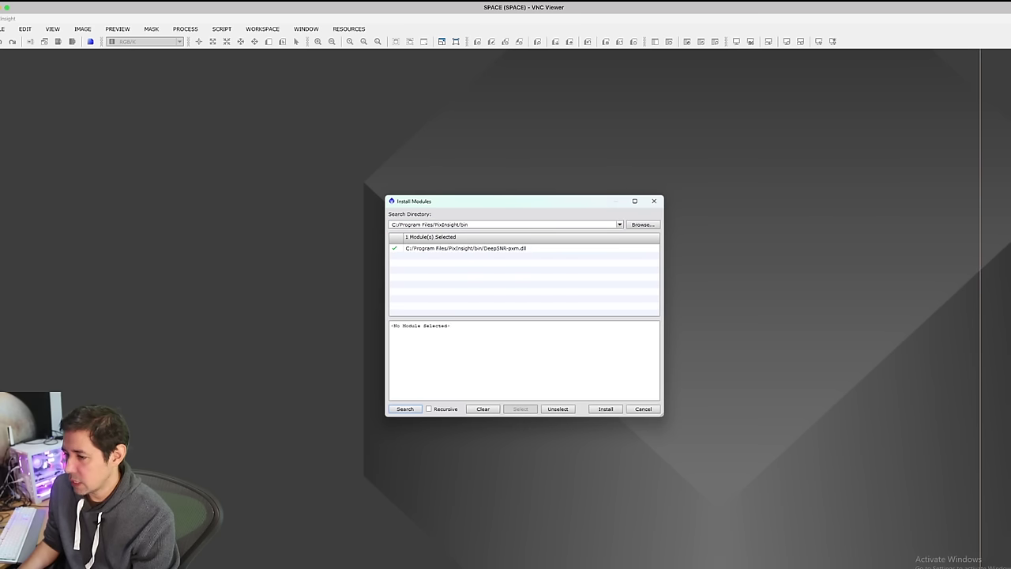
pyautogui.press('Return')
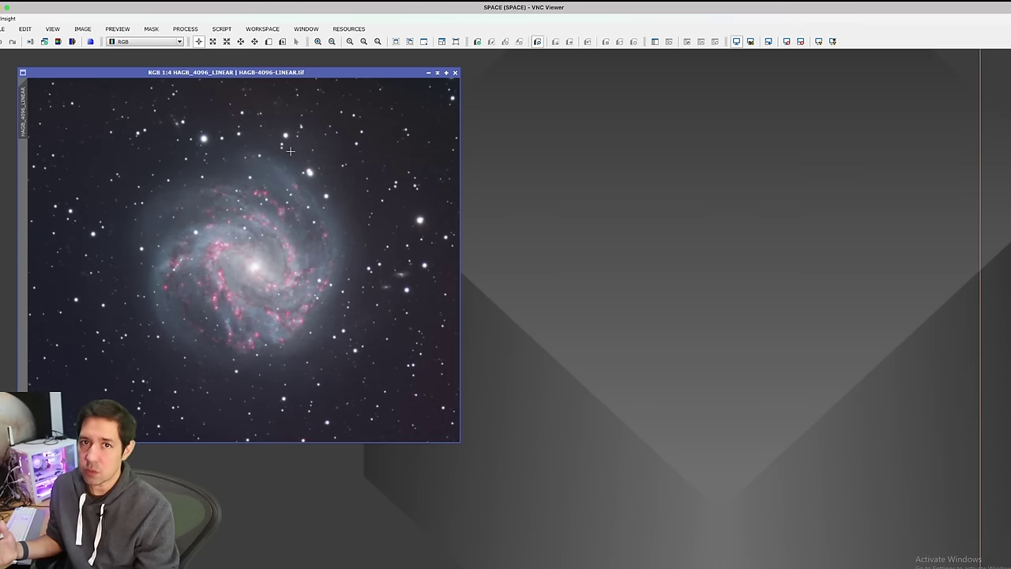
# Zoom the M83 image to 1:1 to inspect noise, enlarge its window, and open the Process menu
pyautogui.scroll(2, 414, 257)
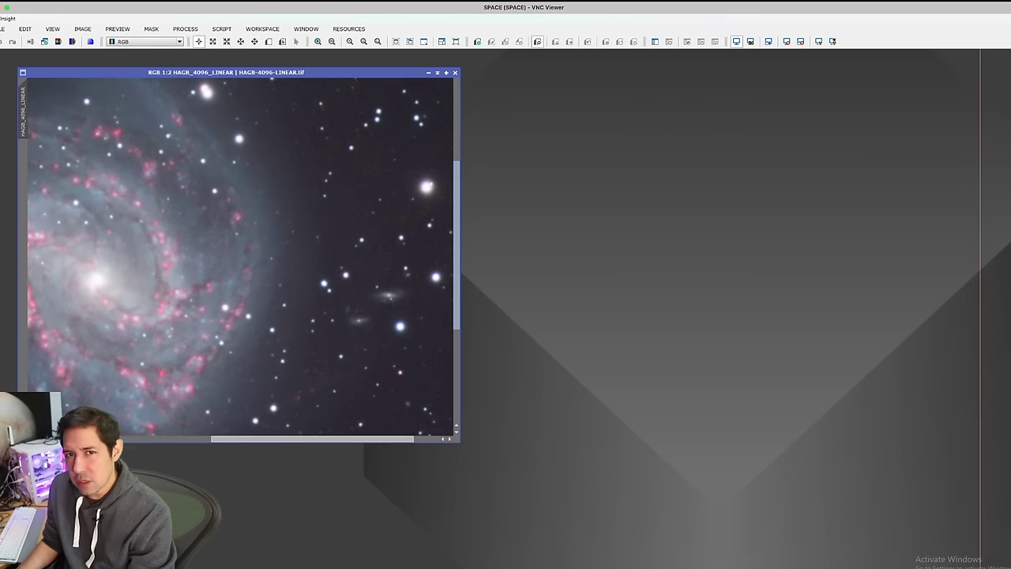
pyautogui.scroll(-1, 240, 256)
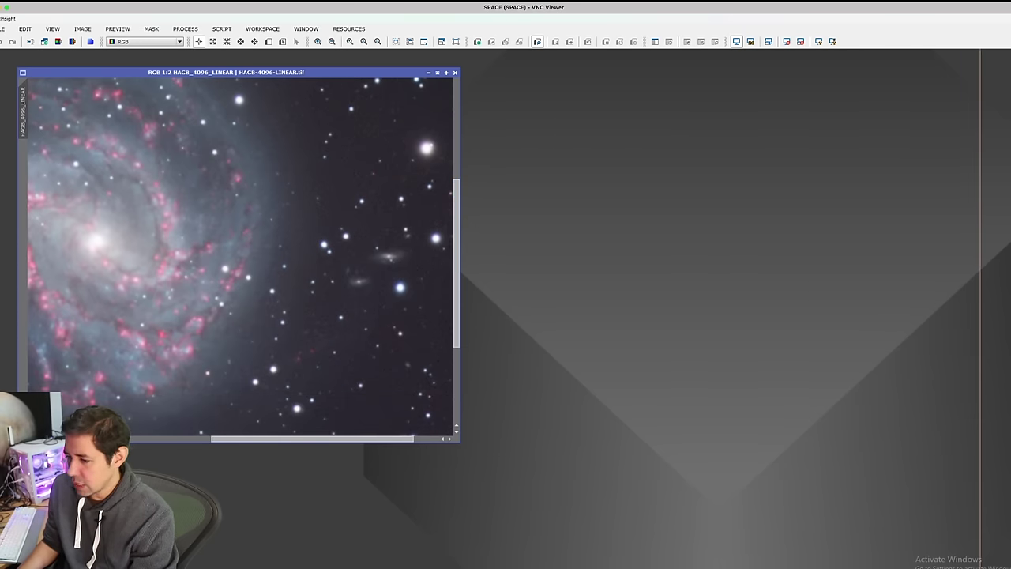
pyautogui.hotkey('ctrl', 'f')
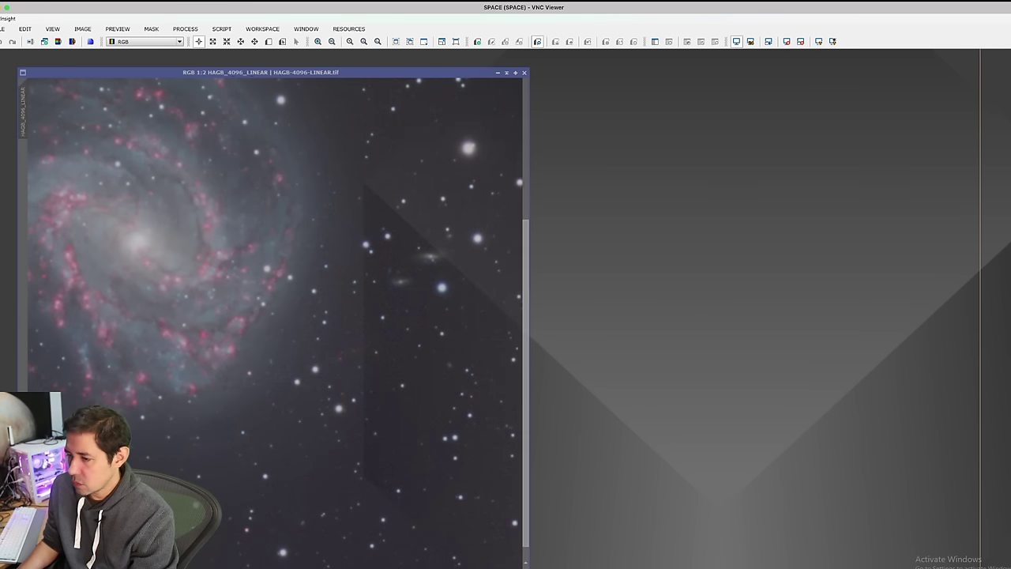
pyautogui.scroll(-6, 441, 286)
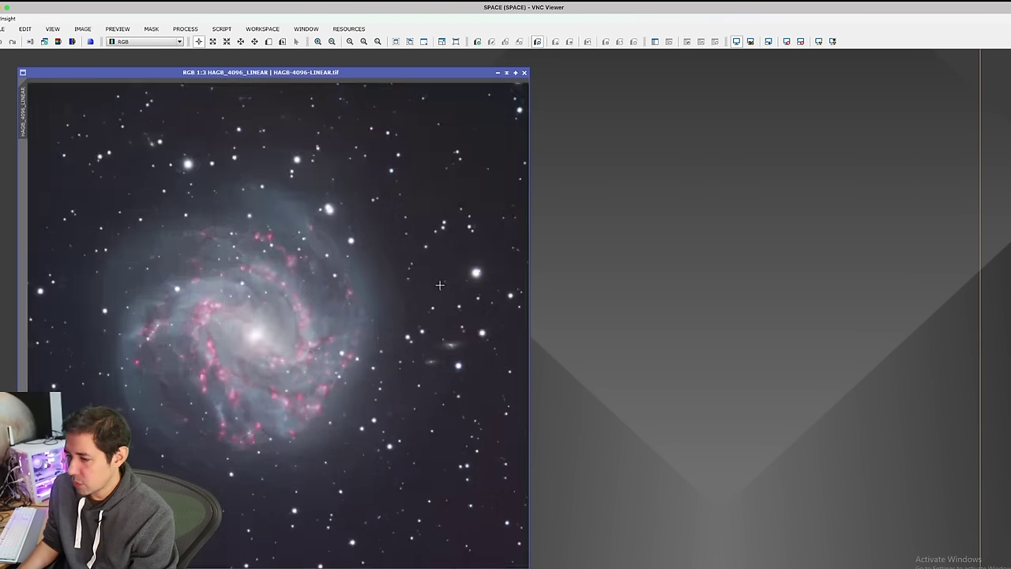
pyautogui.scroll(8, 440, 287)
pyautogui.scroll(-1, 440, 286)
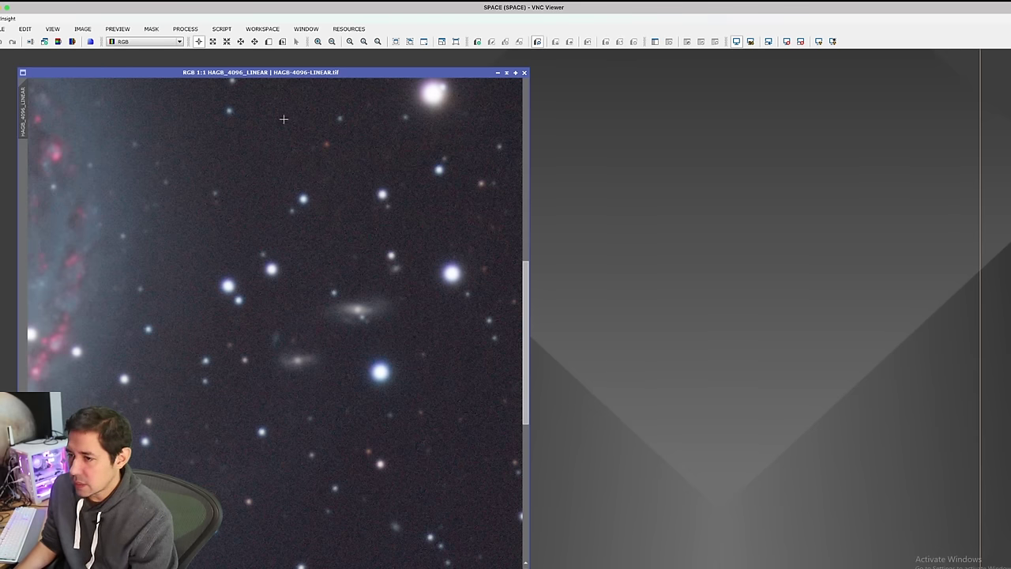
pyautogui.click(185, 29)
# Open DeepSNR from All Processes and park its dialog in the empty workspace right of the image
pyautogui.moveTo(209, 42)
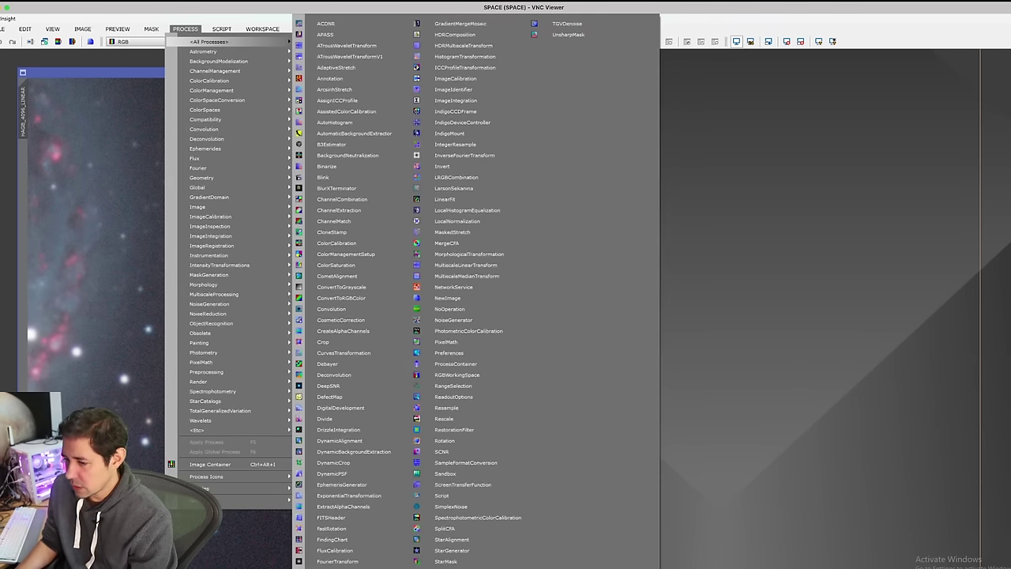
pyautogui.click(328, 386)
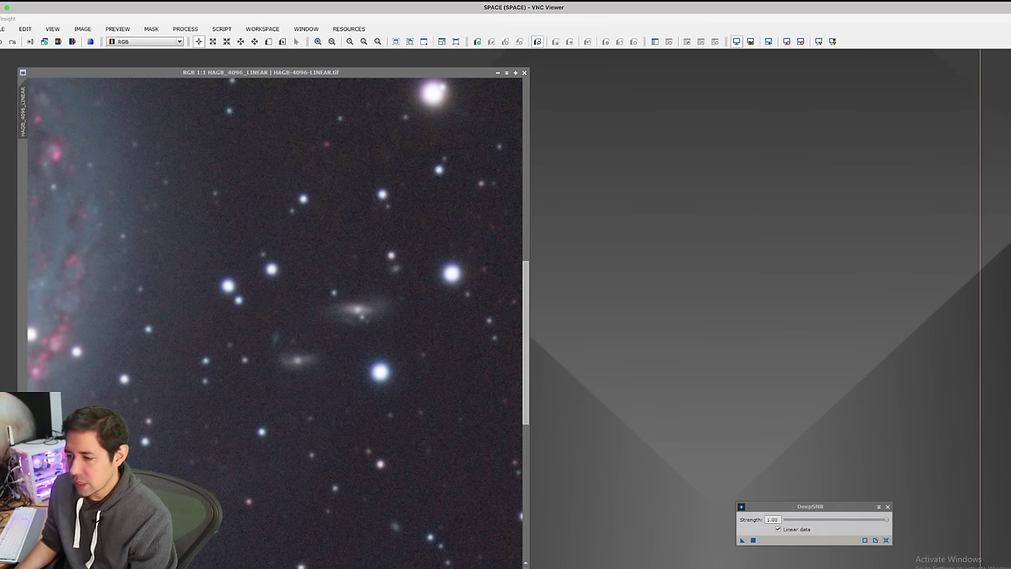
pyautogui.moveTo(814, 506); pyautogui.dragTo(385, 348)
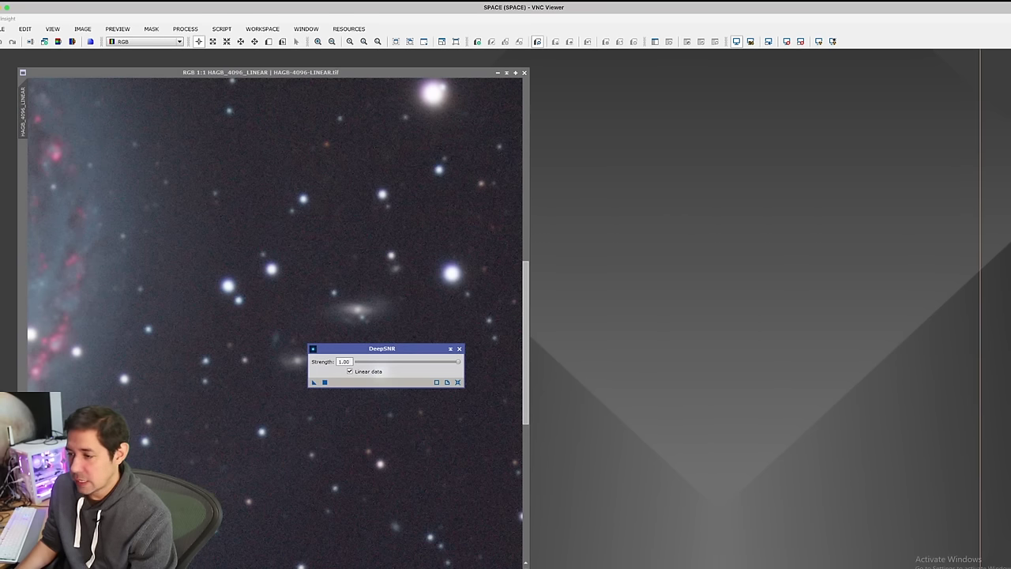
pyautogui.moveTo(386, 349); pyautogui.dragTo(616, 327)
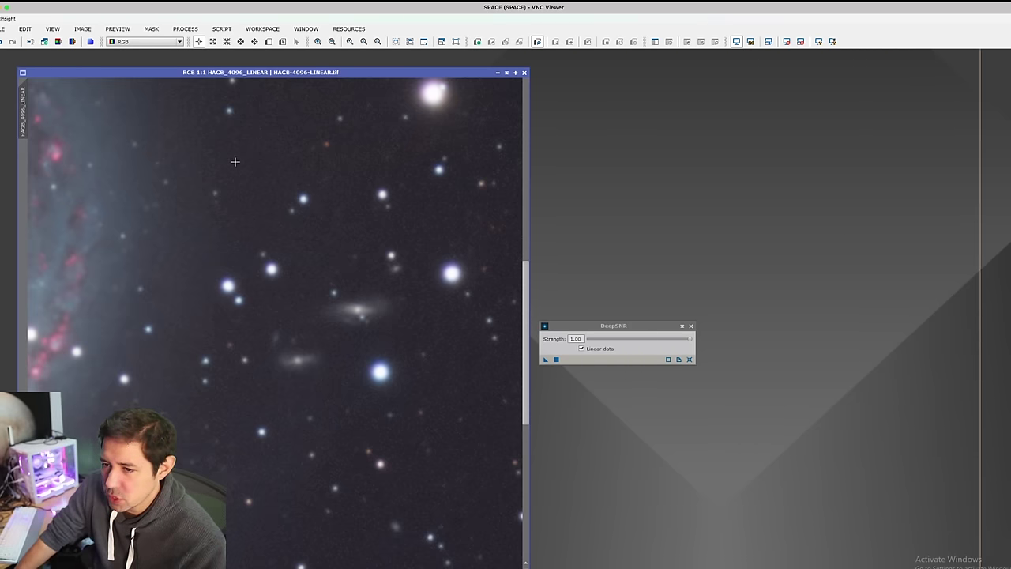
# Clone HAGB_4096_LINEAR as HAGB_4096_LINEAR_clone and position it beside the original
pyautogui.moveTo(23, 119)
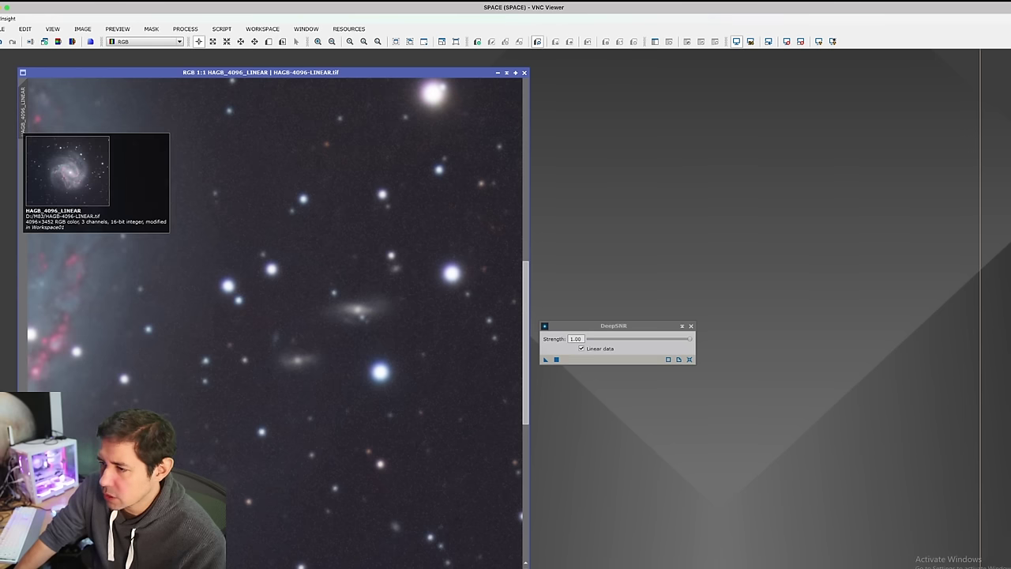
pyautogui.moveTo(23, 119); pyautogui.dragTo(610, 134)
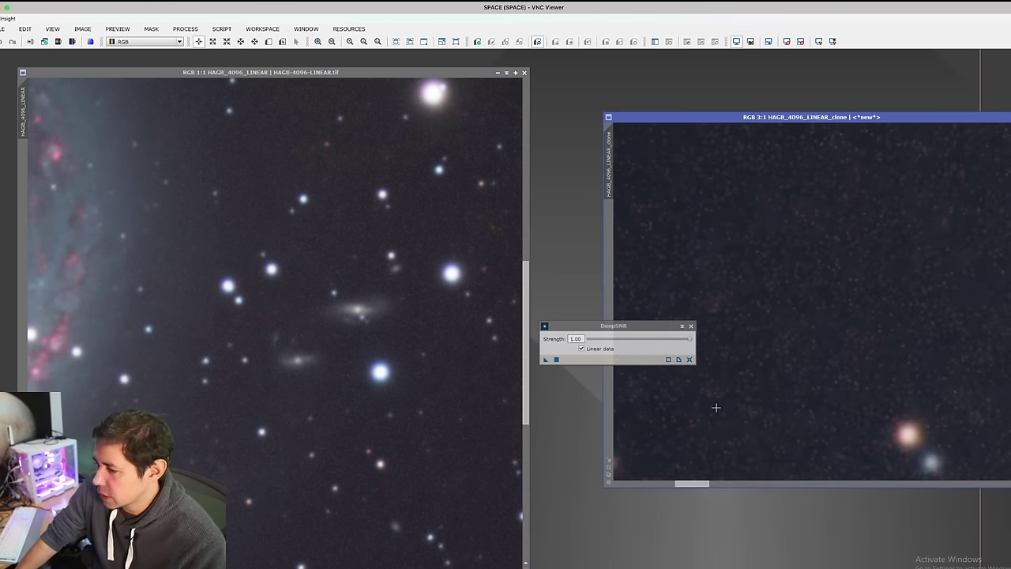
pyautogui.scroll(1, 716, 406)
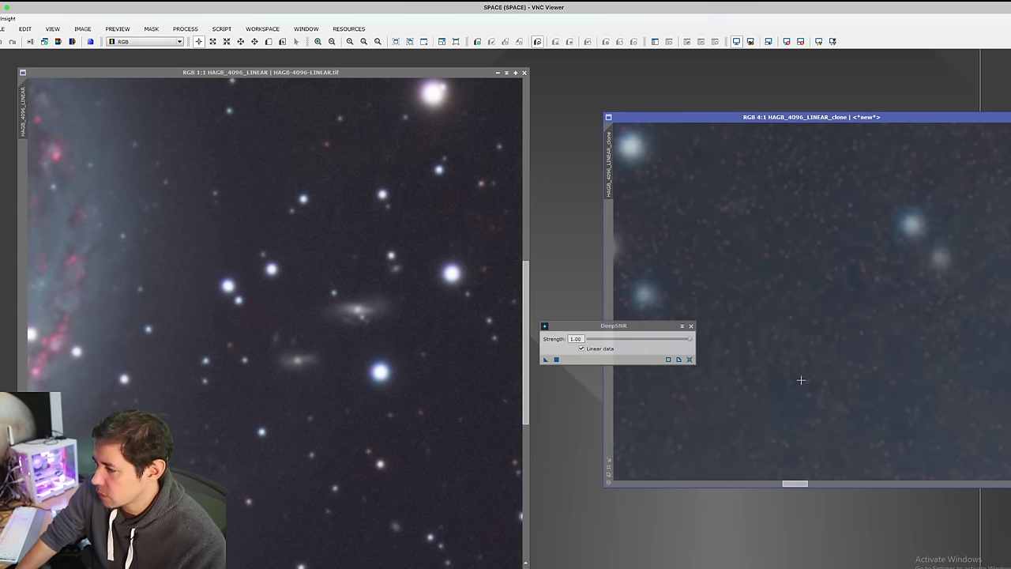
pyautogui.scroll(-1, 801, 380)
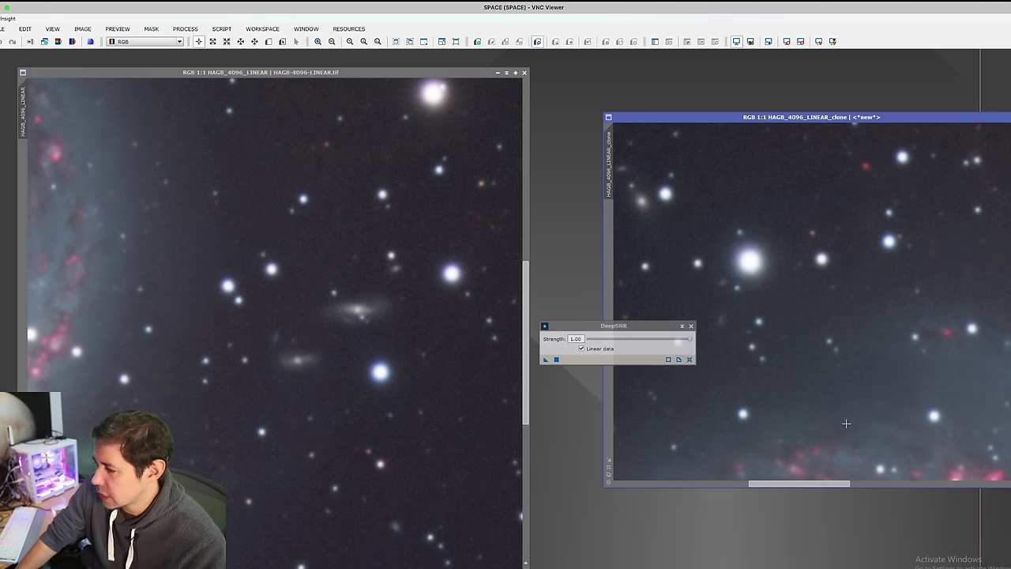
pyautogui.hscroll(3, 853, 406)
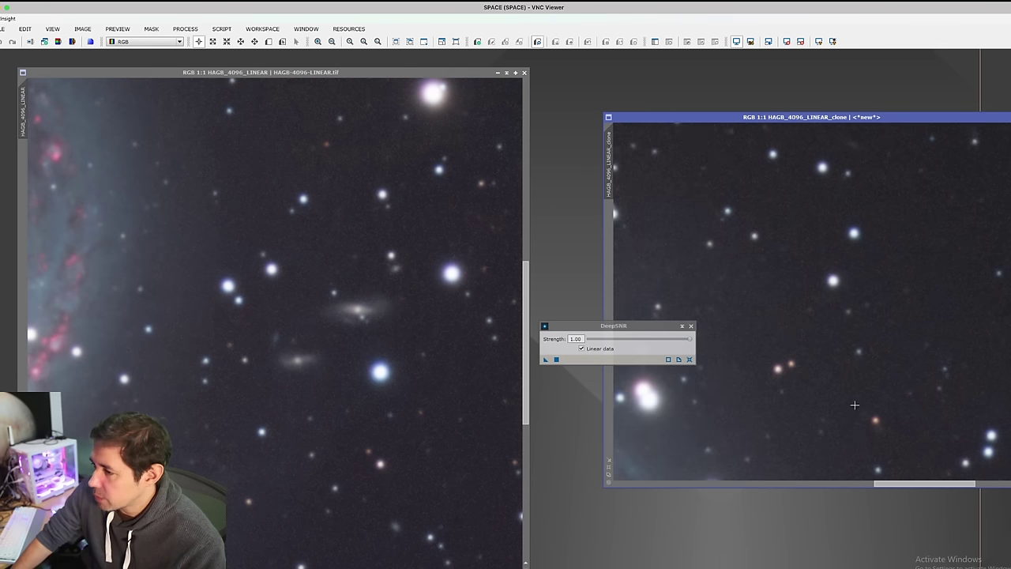
pyautogui.moveTo(806, 117); pyautogui.dragTo(758, 72)
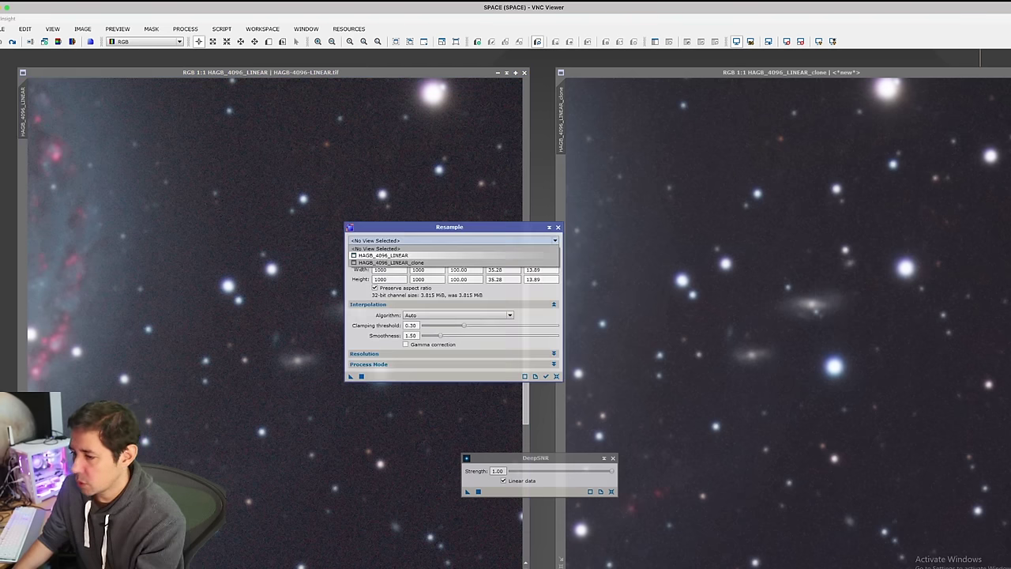
# Resample the left galaxy image to 2048 px width, then run DeepSNR denoising on it
pyautogui.doubleClick(418, 269)
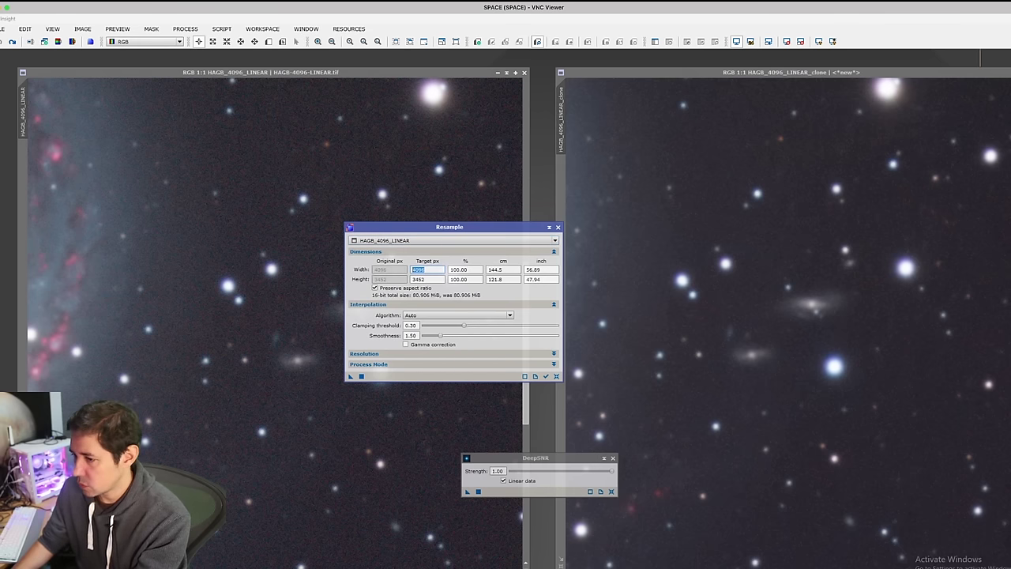
pyautogui.write('2048')
pyautogui.moveTo(351, 376); pyautogui.dragTo(517, 356)
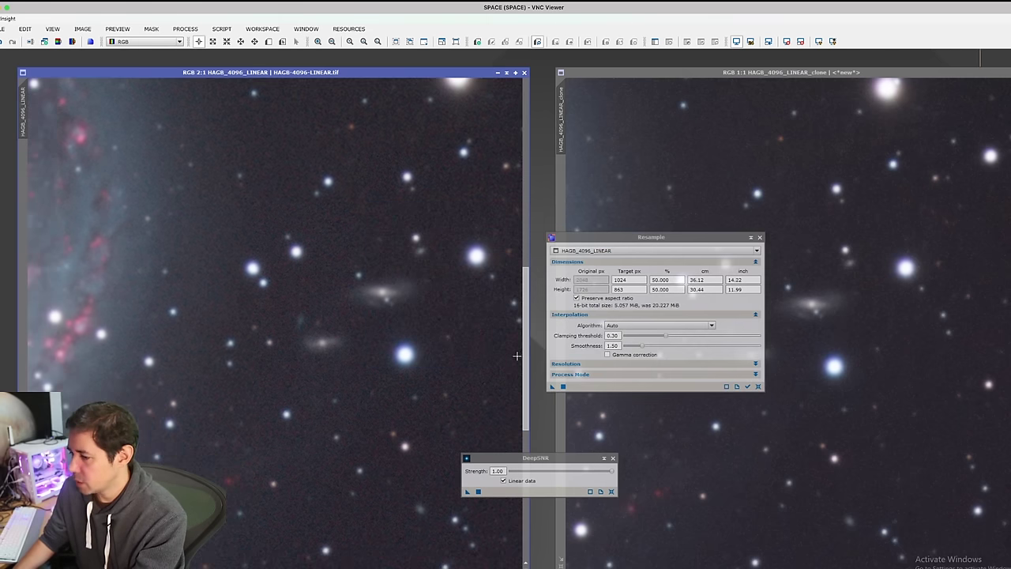
pyautogui.moveTo(535, 457); pyautogui.dragTo(609, 430)
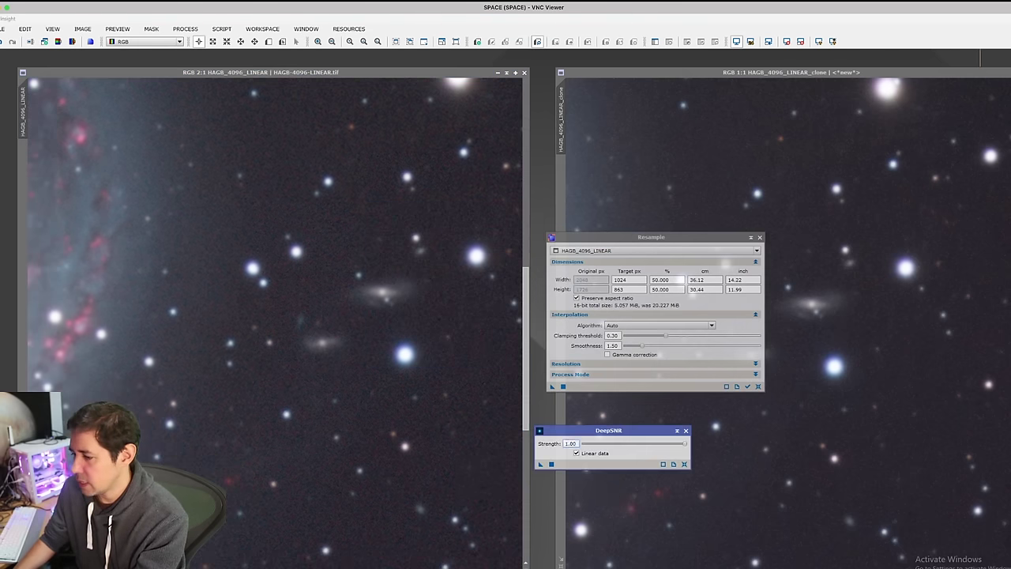
pyautogui.click(552, 464)
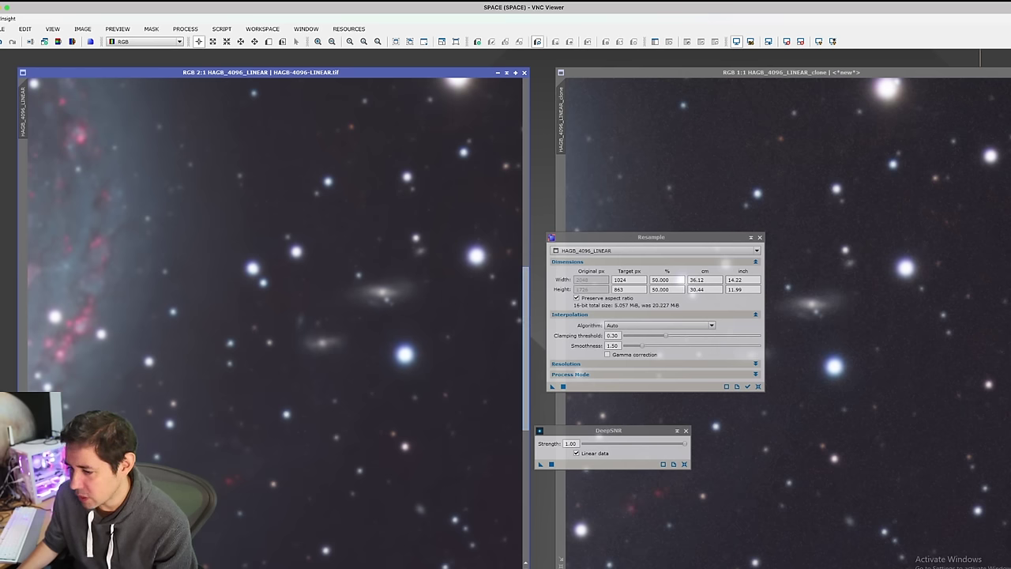
pyautogui.hscroll(-5, 275, 323)
pyautogui.hscroll(5, 275, 322)
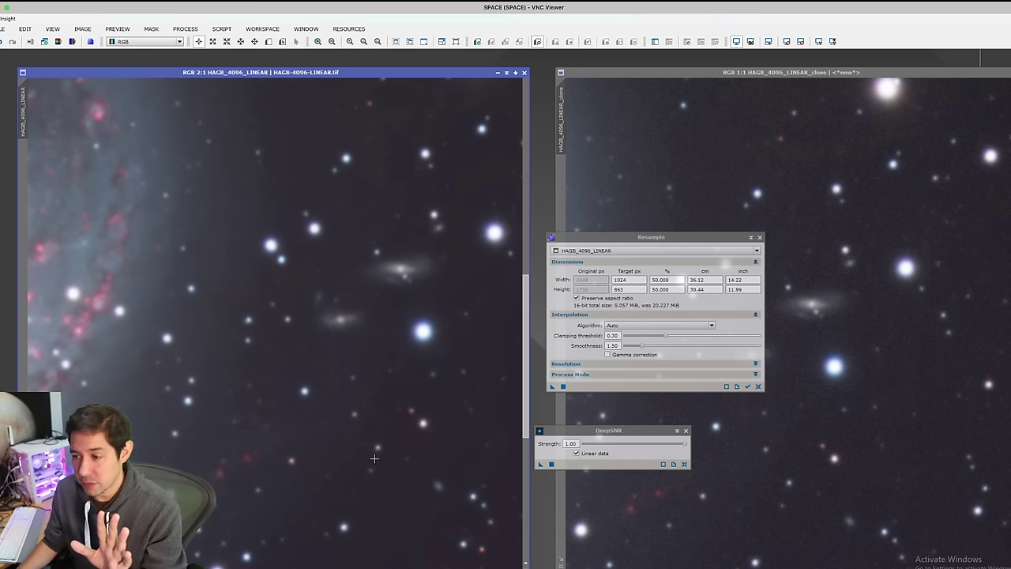
pyautogui.scroll(-2, 375, 458)
pyautogui.scroll(2, 375, 458)
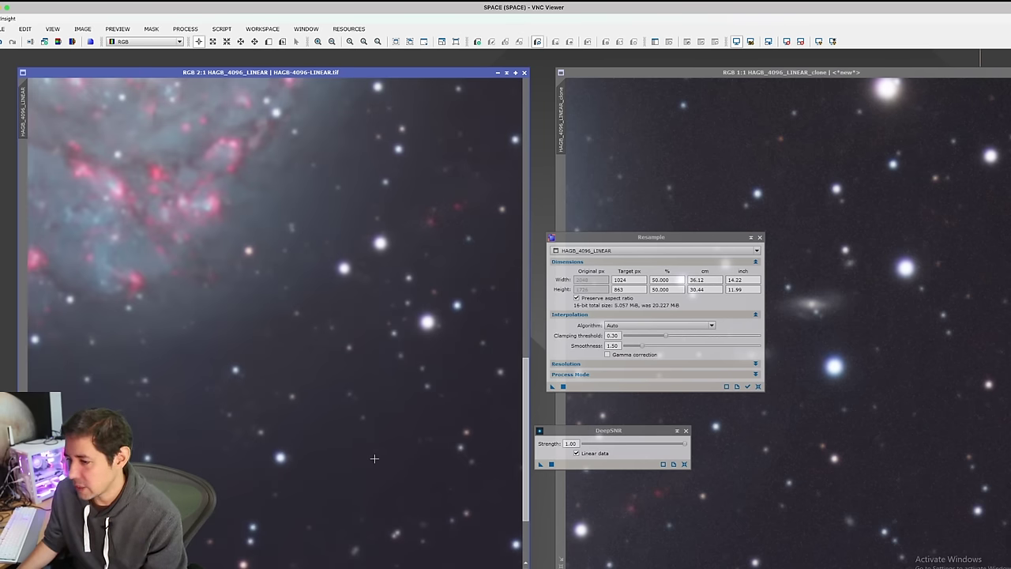
pyautogui.scroll(-3, 375, 458)
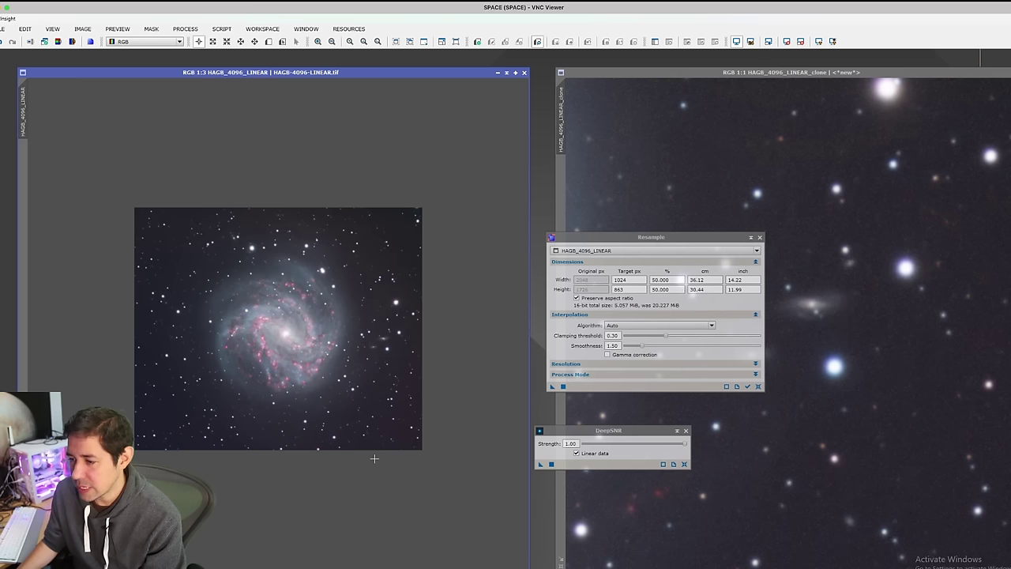
pyautogui.scroll(2, 375, 458)
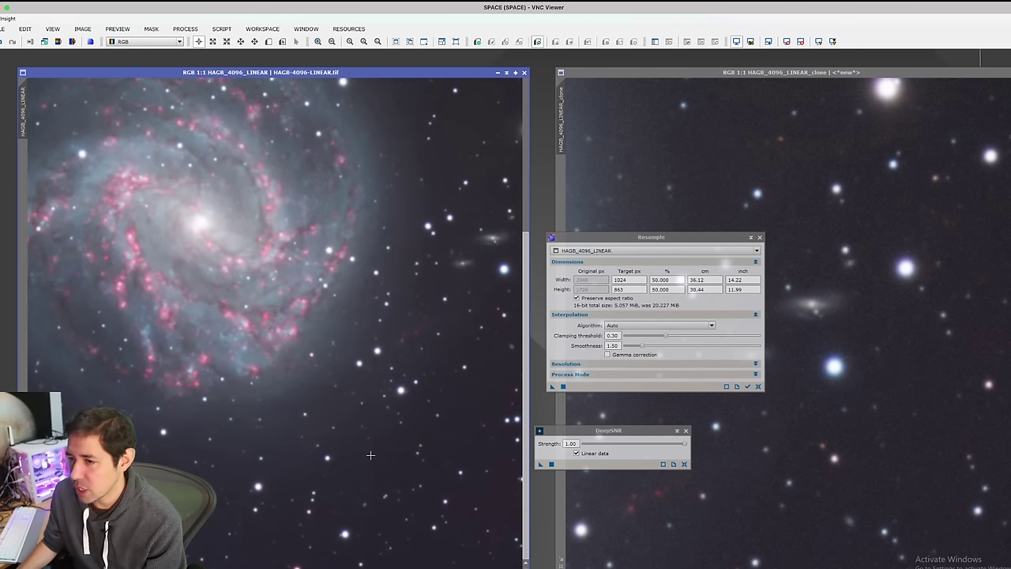
# Launch BlurXTerminator from All Processes using keyboard menu navigation and make the galaxy image active
pyautogui.hotkey('alt', 'm')
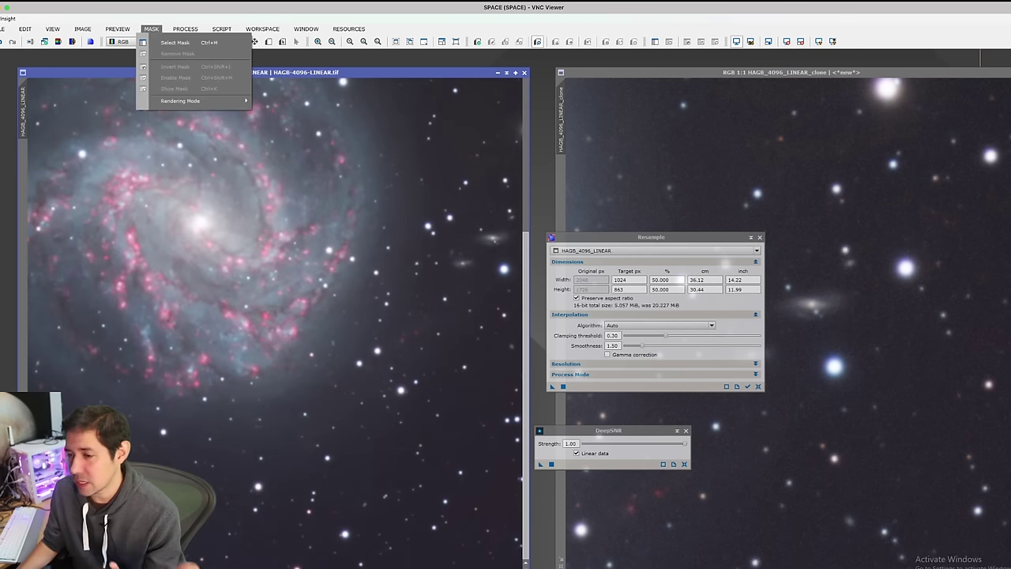
pyautogui.press('Right')
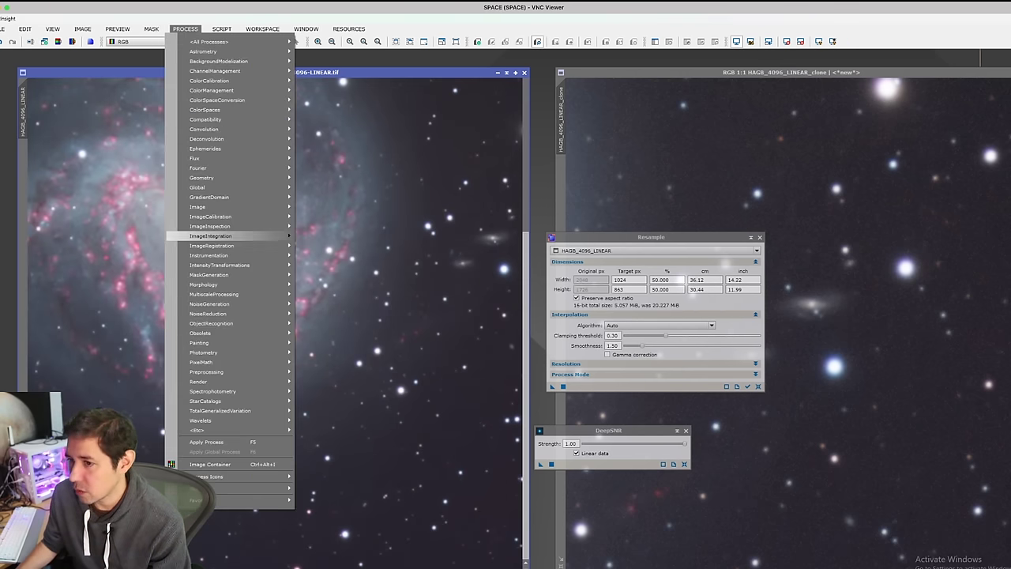
pyautogui.moveTo(237, 284)
pyautogui.press('Right')
pyautogui.press('Left')
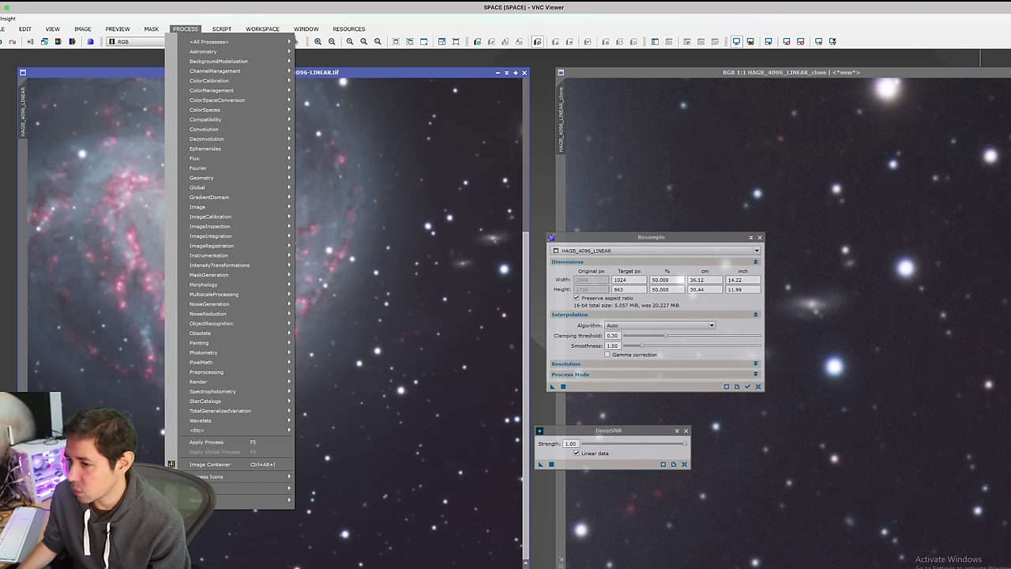
pyautogui.press('Down')
pyautogui.press('Right')
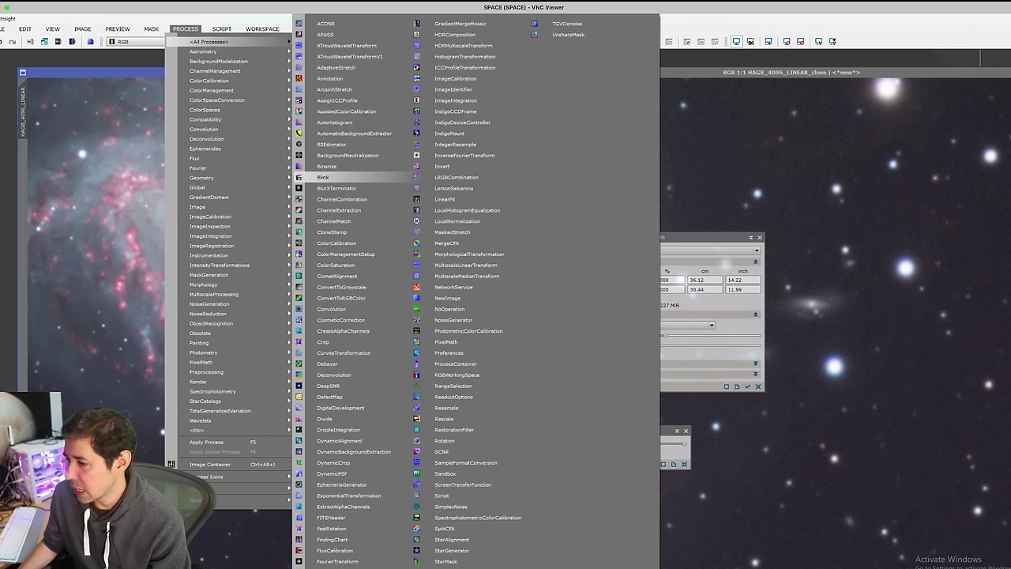
pyautogui.press('Return')
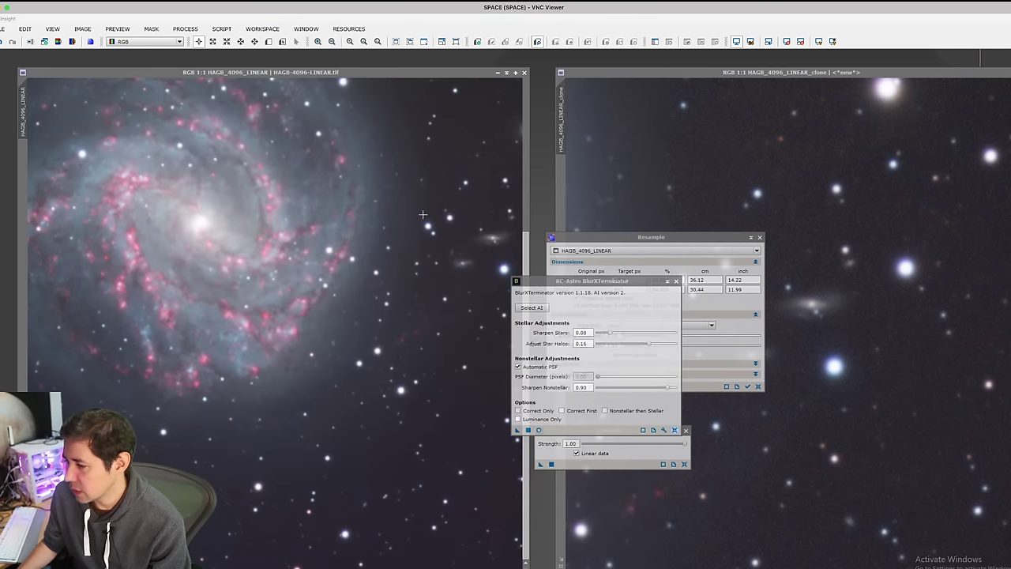
pyautogui.click(431, 401)
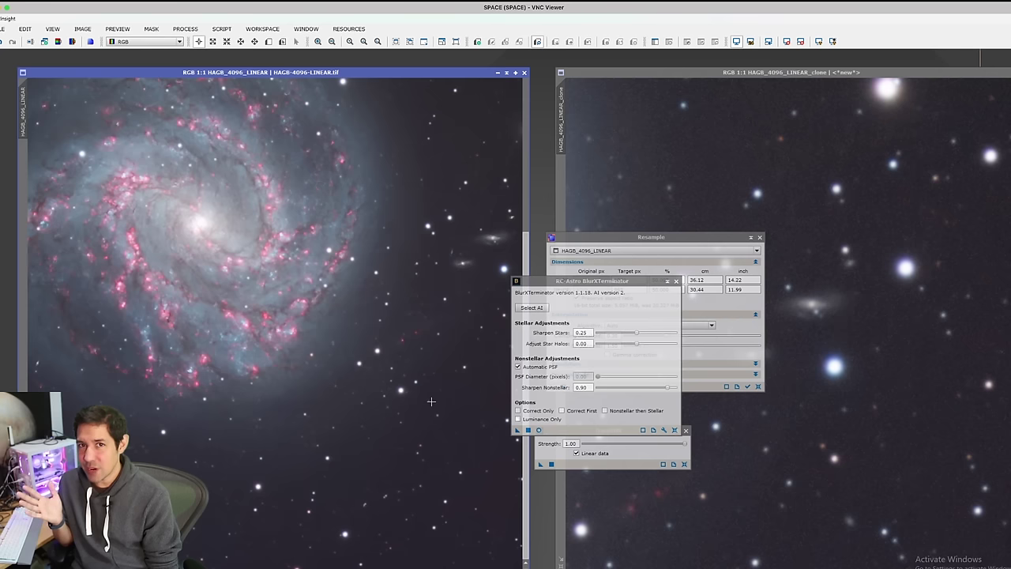